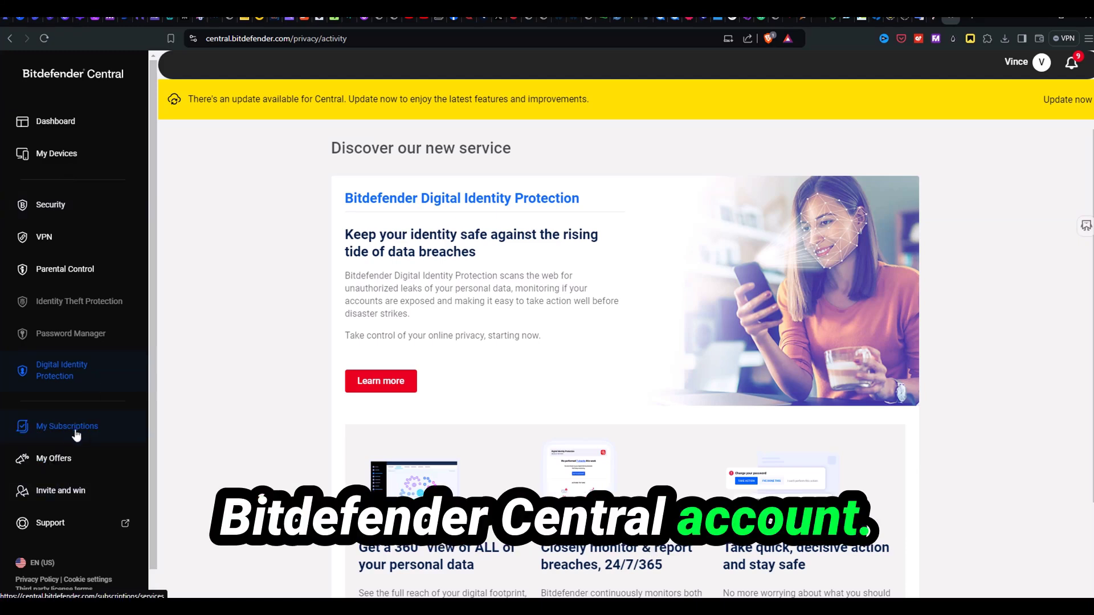
# Go to My Subscriptions showing Total Security and Premium VPN renewing June 1, 2025
pyautogui.click(67, 427)
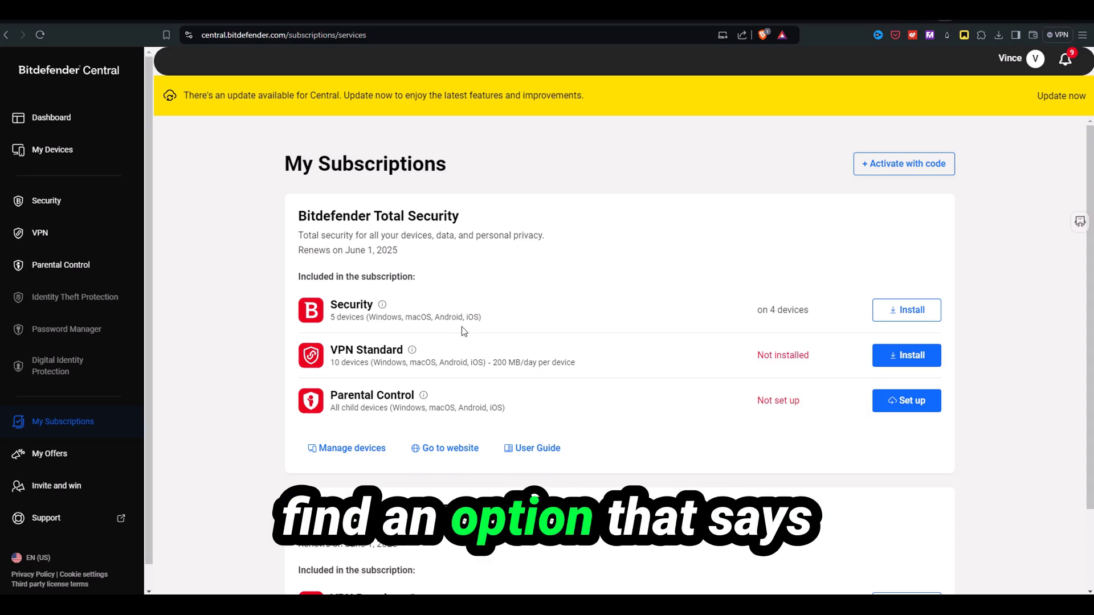
pyautogui.scroll(-2, 386, 437)
pyautogui.scroll(-1, 378, 425)
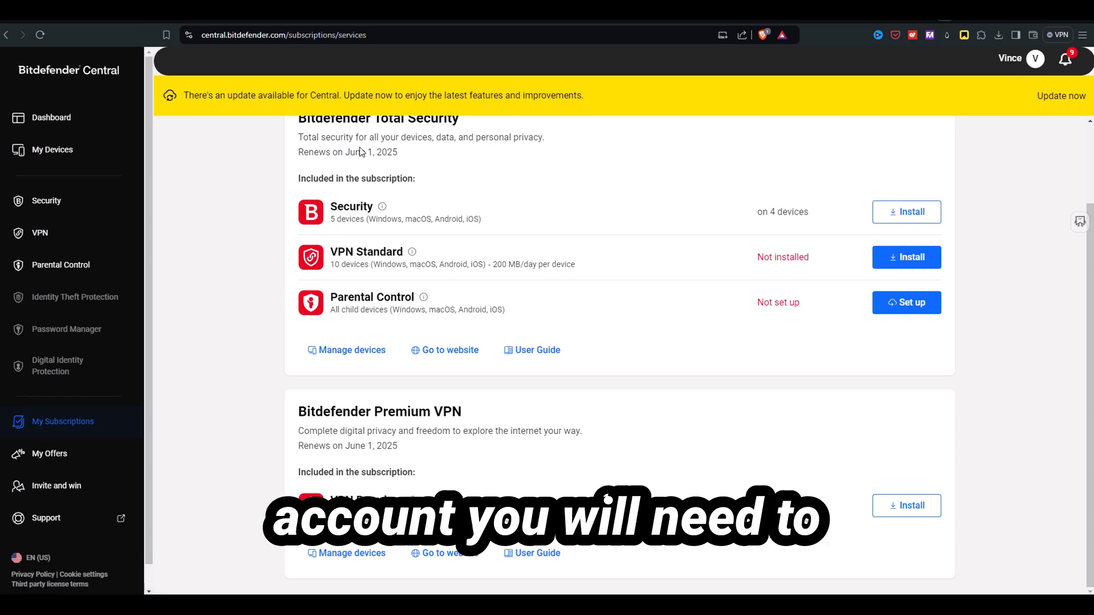
pyautogui.scroll(3, 814, 200)
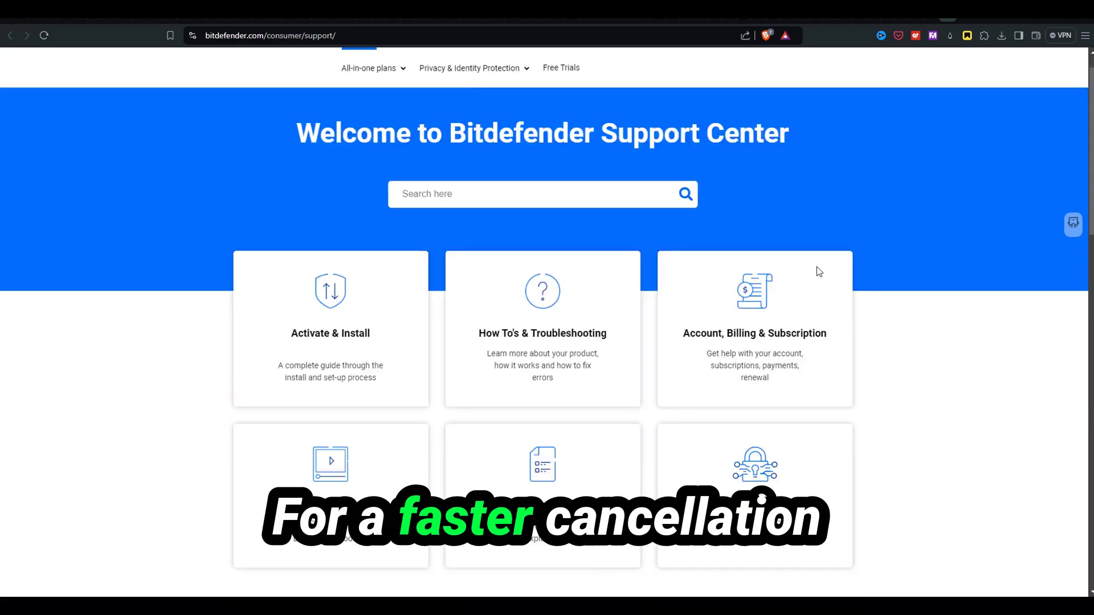
pyautogui.scroll(-3, 816, 266)
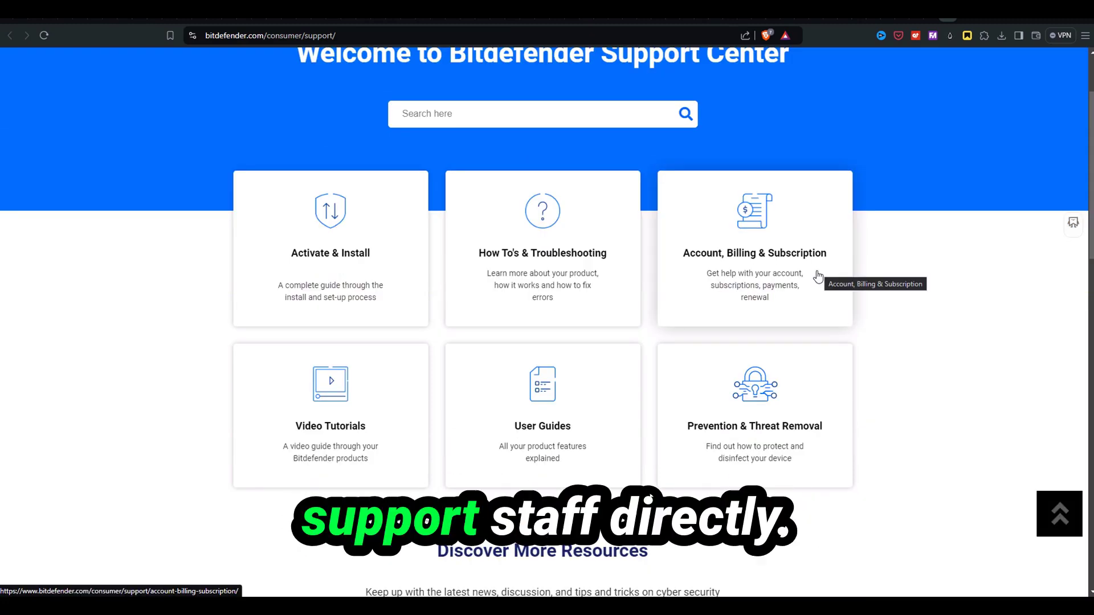
# Choose the Account, Billing & Subscription help category in the Support Center
pyautogui.click(818, 276)
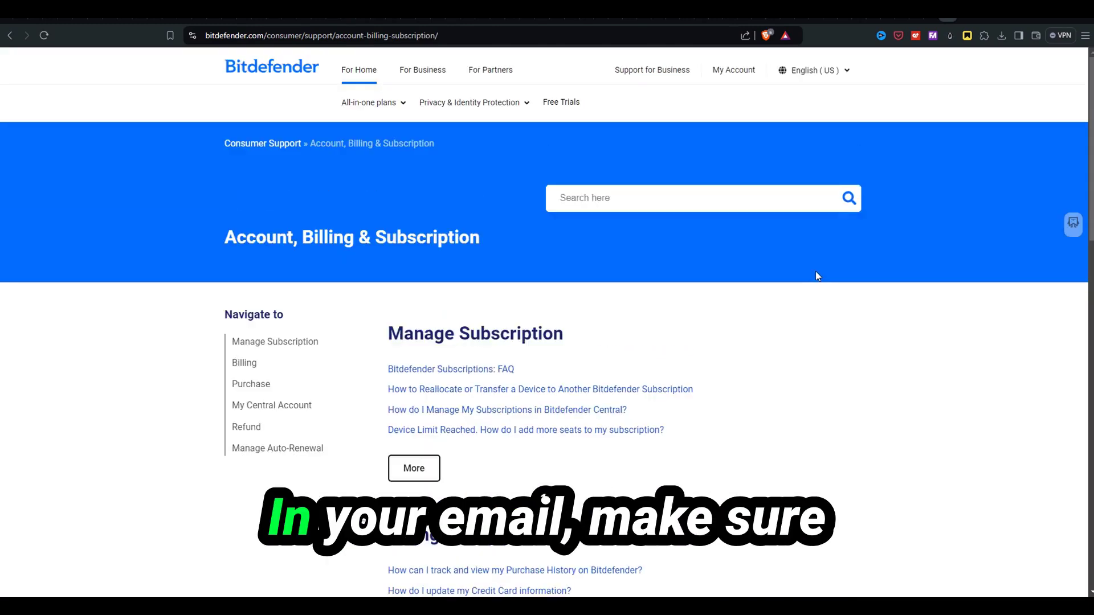
pyautogui.scroll(-1, 813, 273)
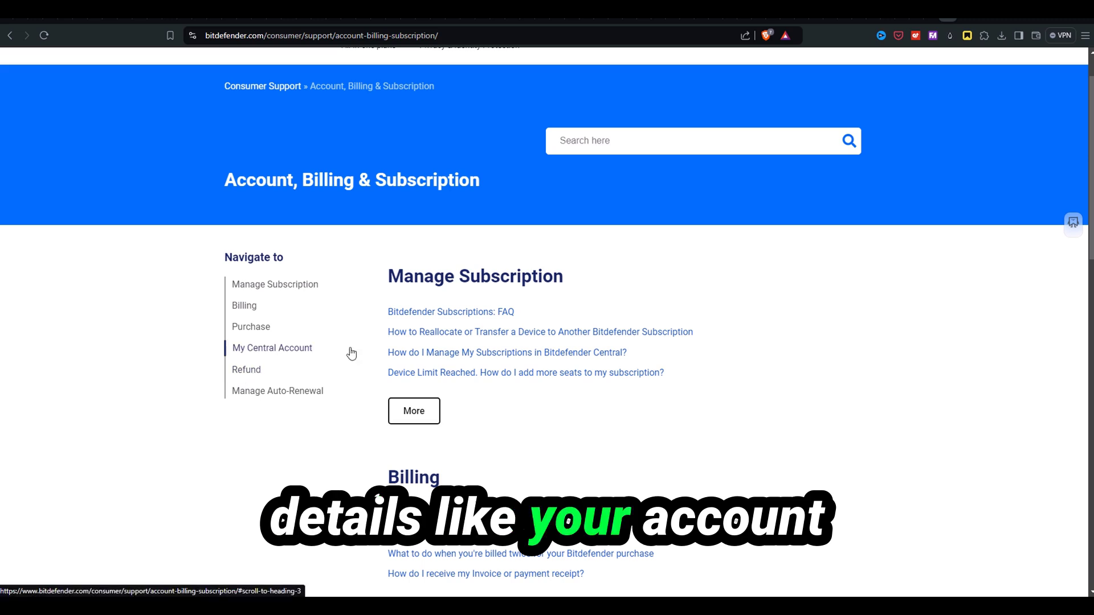
# View the managing-subscriptions article, return to the Refund section, and reach Contact Bitdefender Support
pyautogui.click(480, 353)
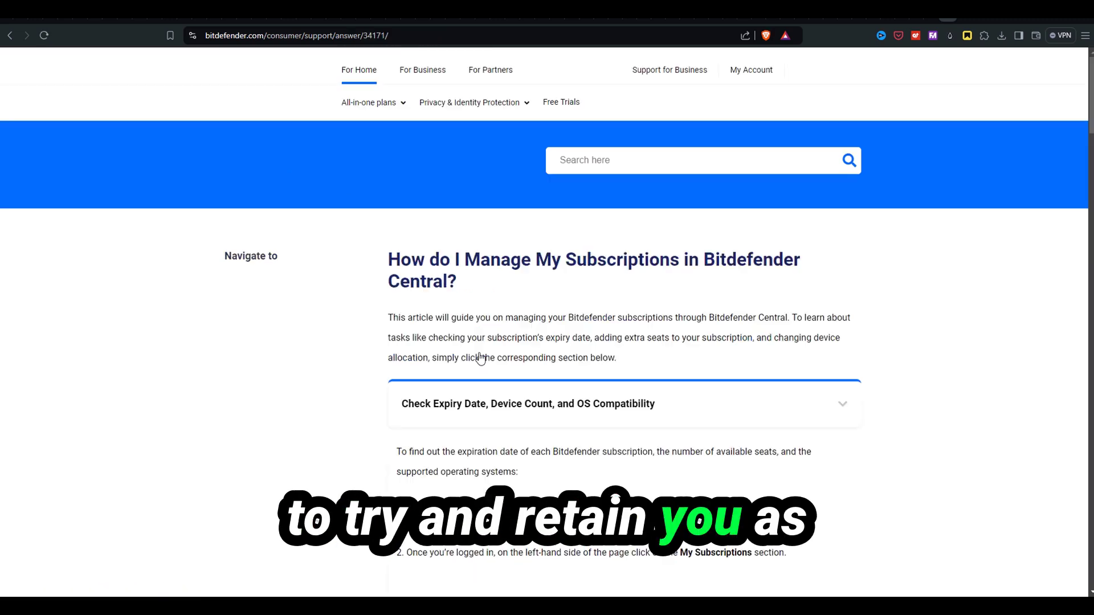
pyautogui.scroll(-3, 777, 374)
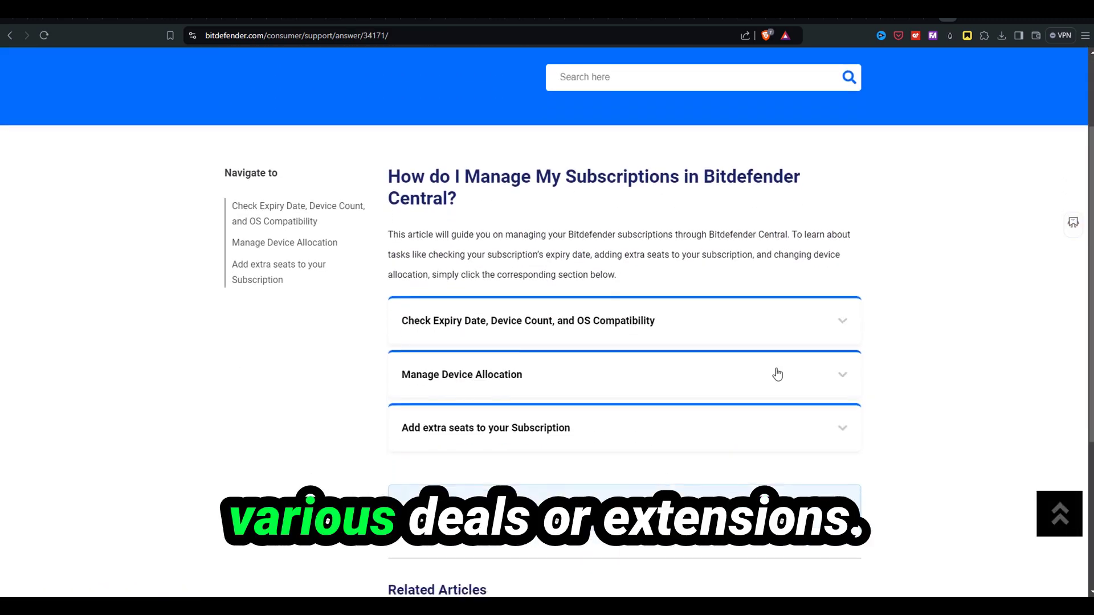
pyautogui.scroll(-3, 689, 350)
pyautogui.scroll(2, 688, 350)
pyautogui.scroll(2, 688, 349)
pyautogui.scroll(1, 688, 349)
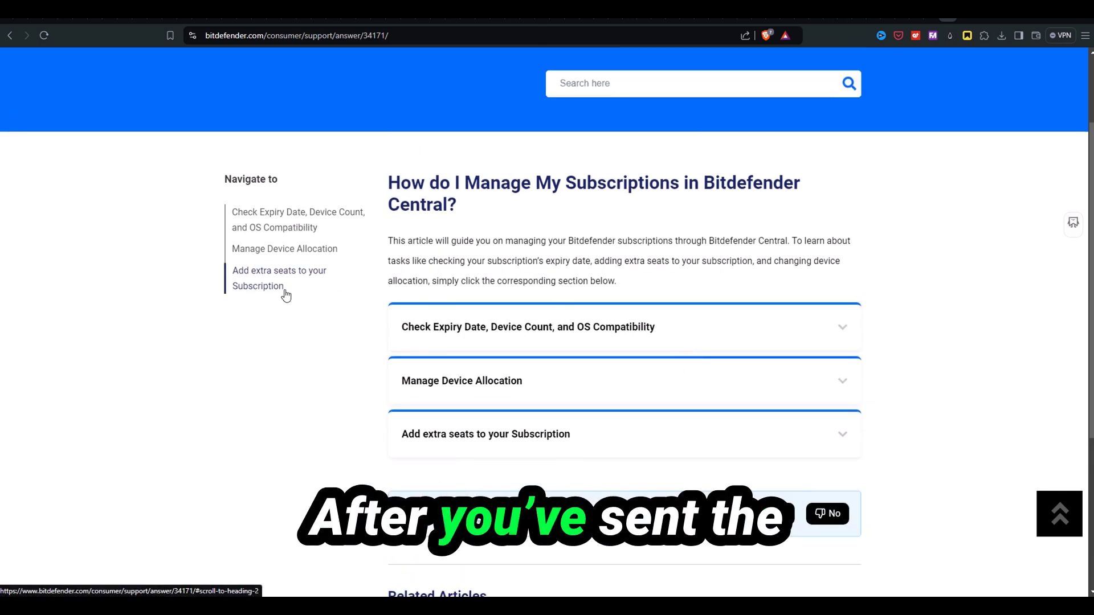
pyautogui.scroll(-2, 714, 312)
pyautogui.scroll(-2, 714, 312)
pyautogui.scroll(2, 693, 317)
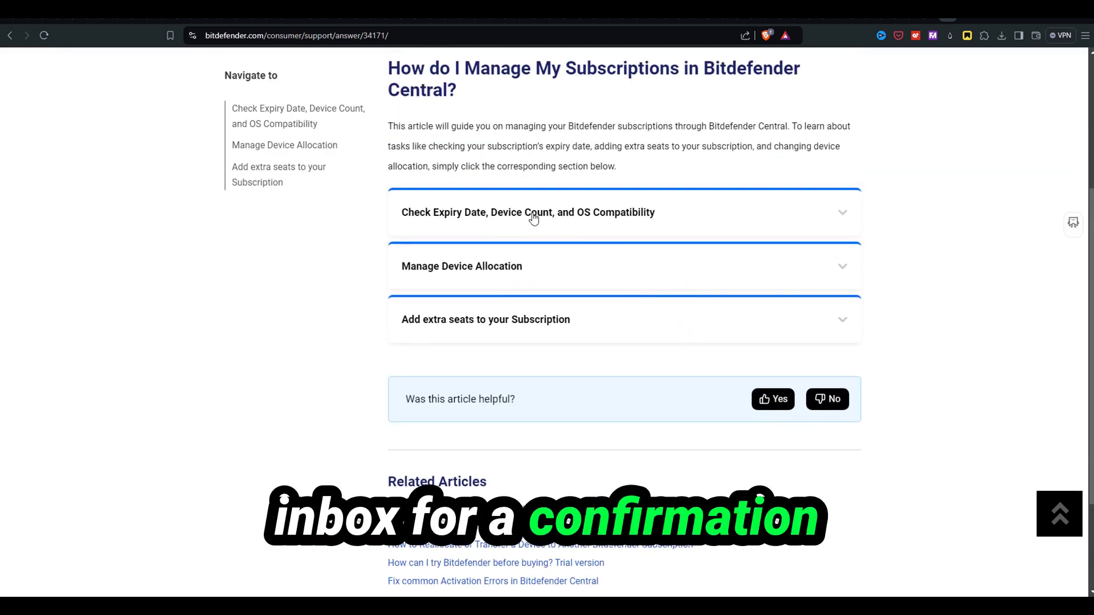
pyautogui.click(8, 36)
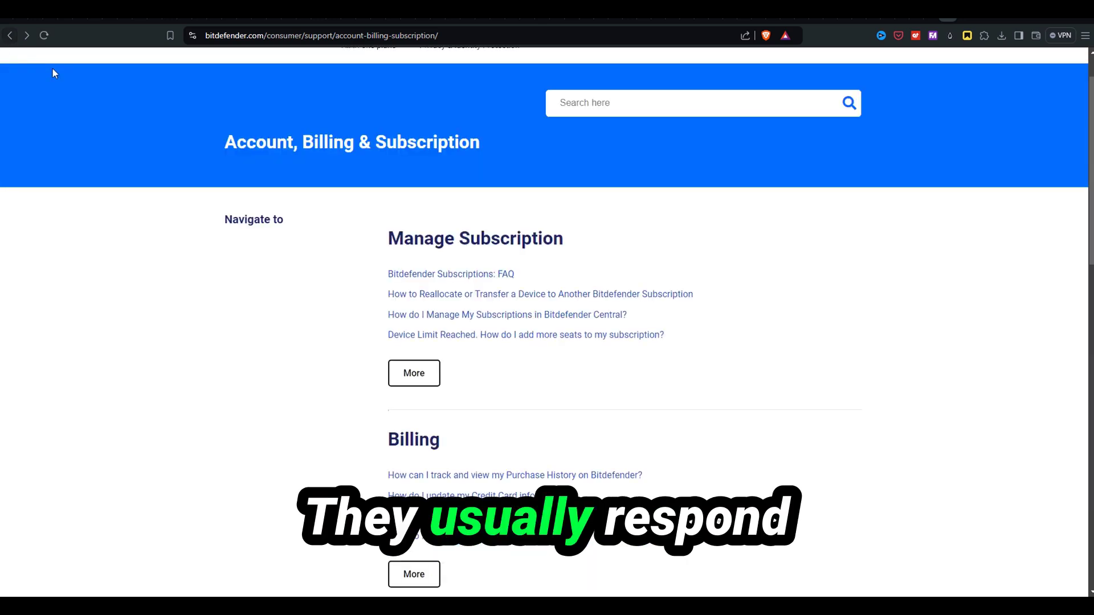
pyautogui.scroll(1, 479, 326)
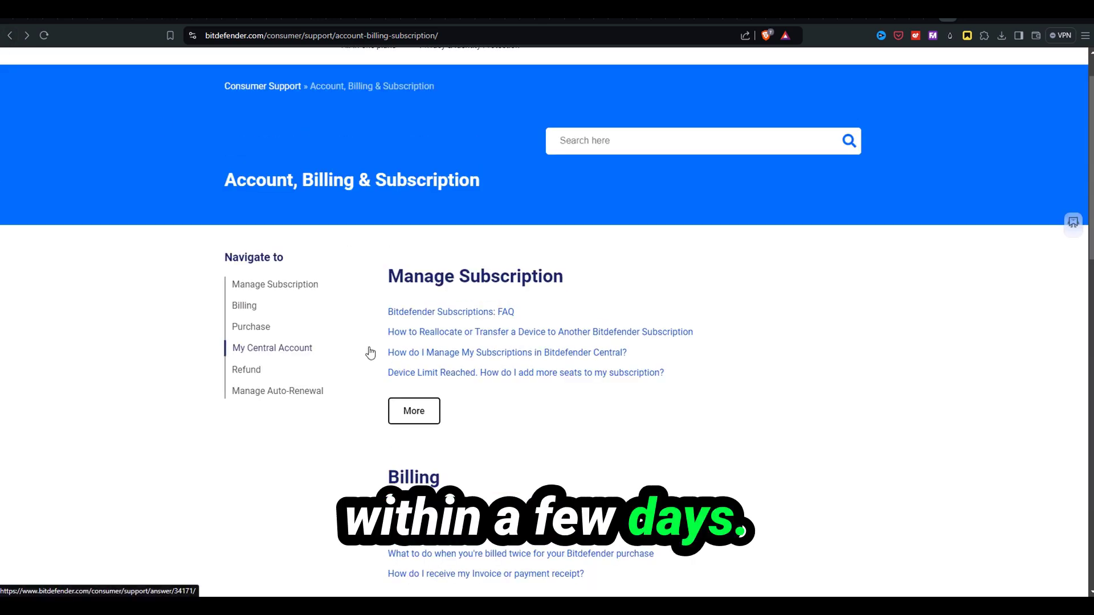
pyautogui.click(247, 369)
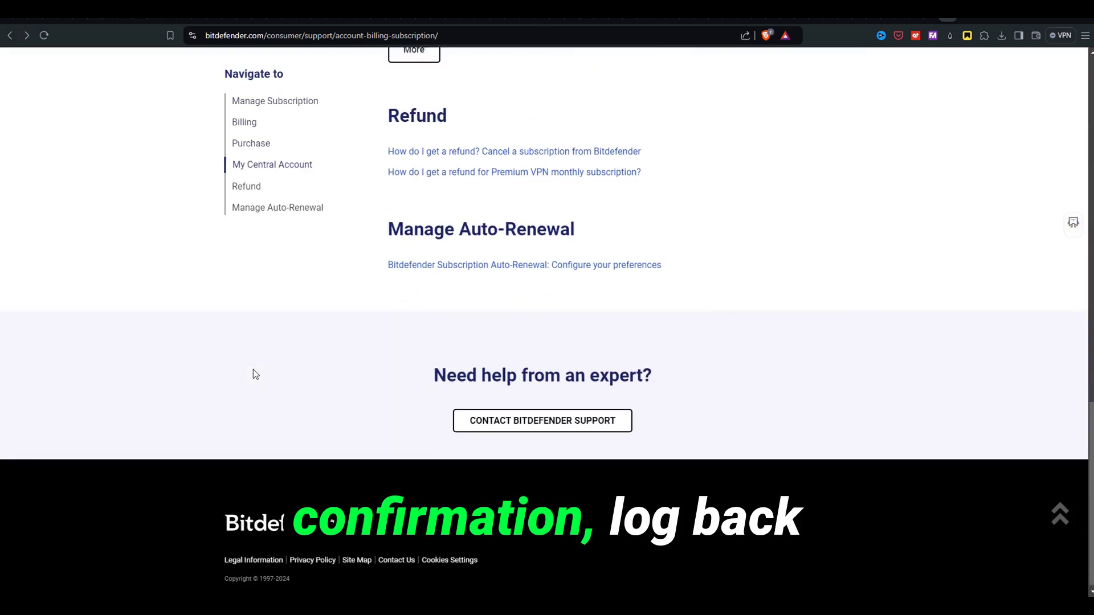
pyautogui.click(521, 418)
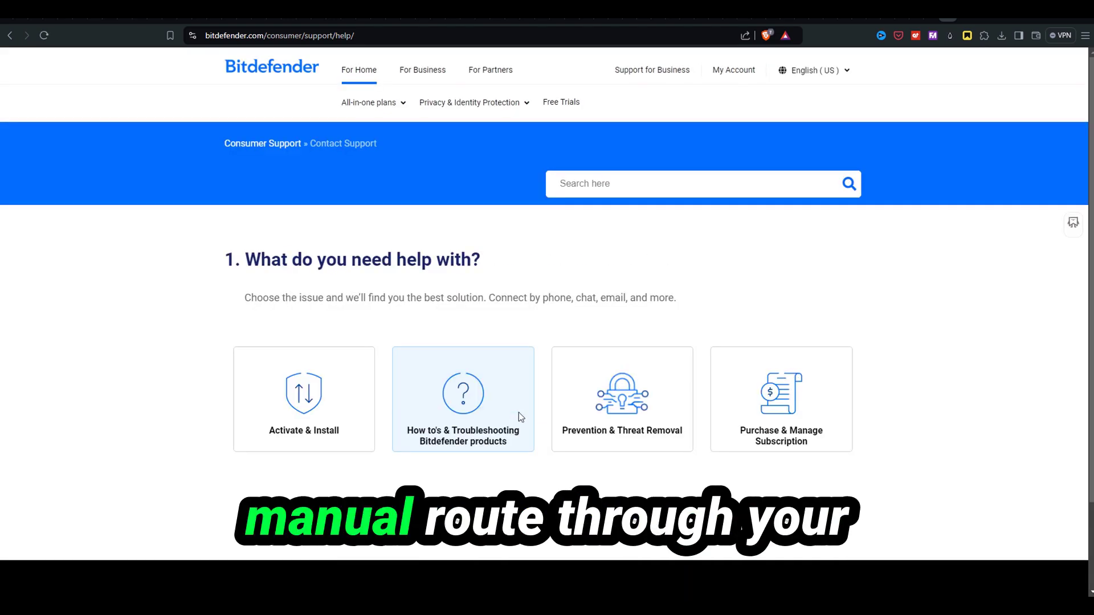
# Select Purchase & Manage Subscription, issue Auto-Renewal, and product I don't know
pyautogui.click(752, 410)
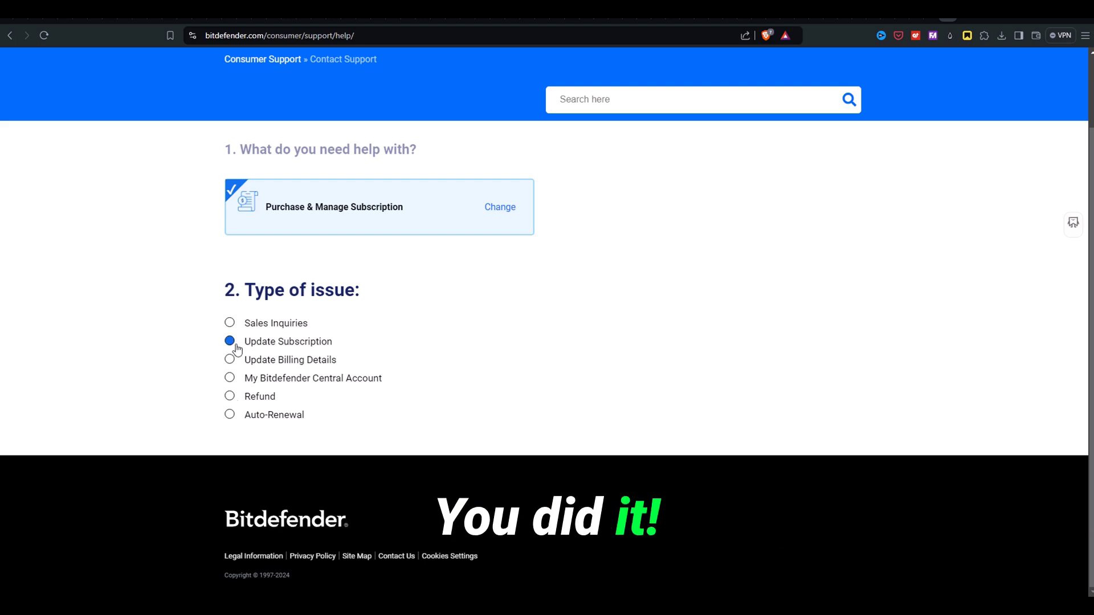
pyautogui.click(229, 415)
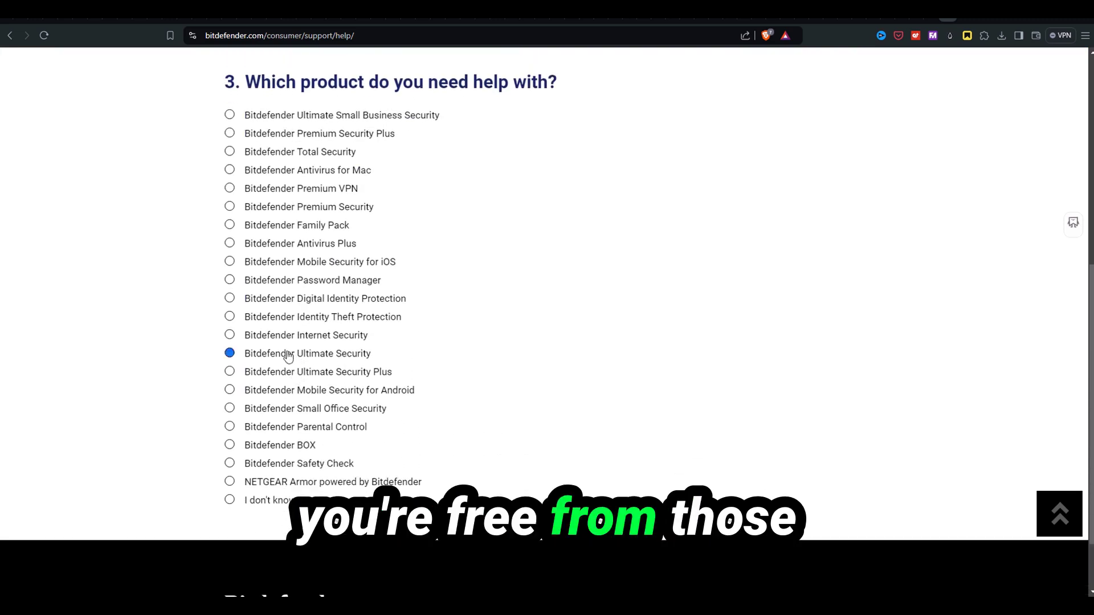
pyautogui.click(267, 262)
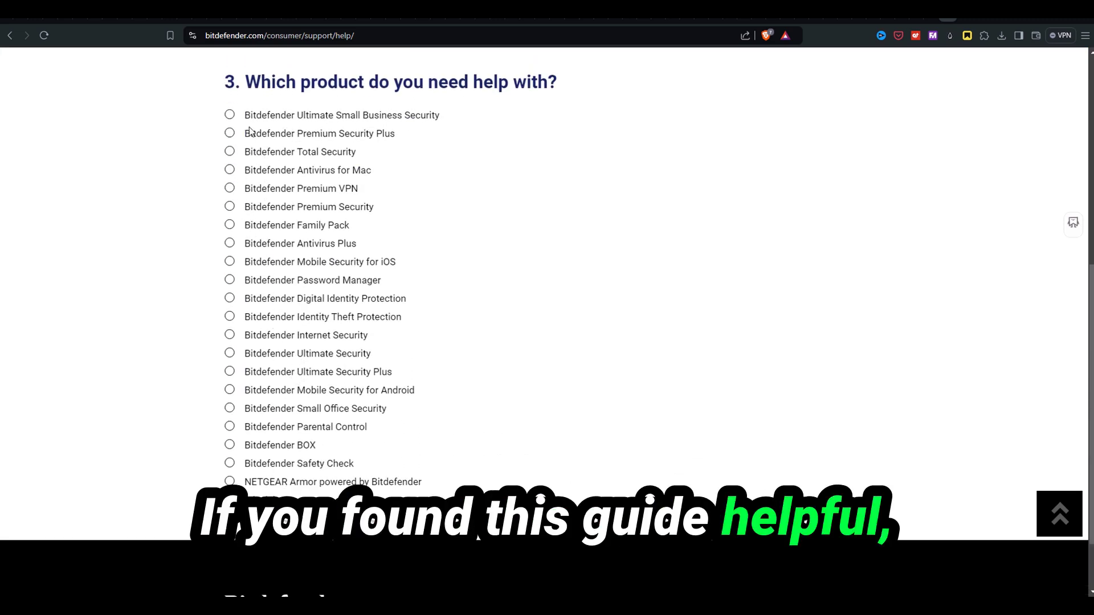
pyautogui.click(229, 444)
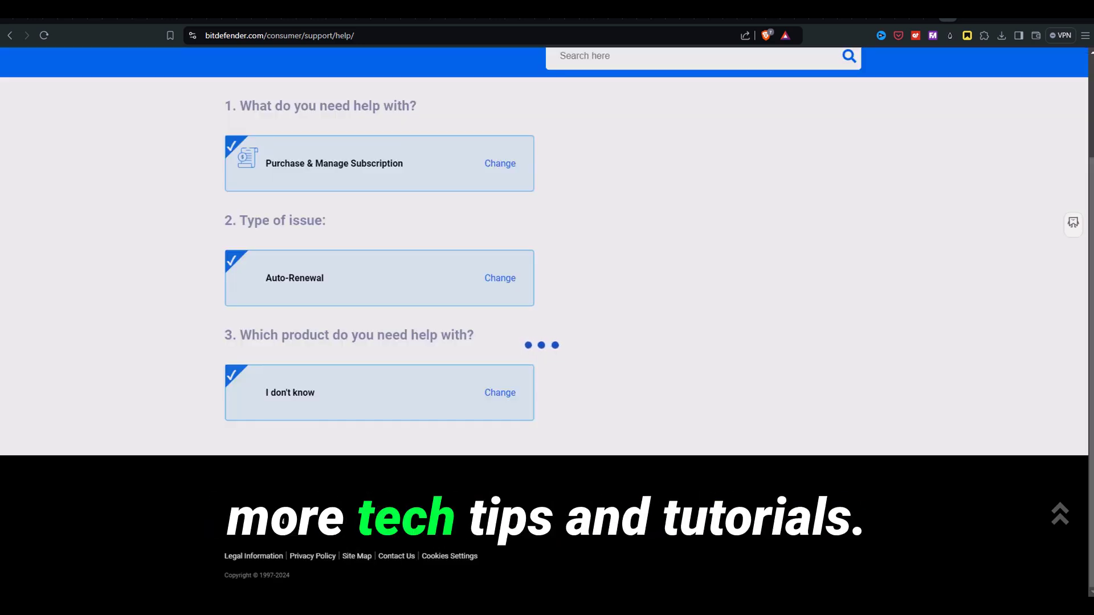
pyautogui.scroll(-2, 547, 341)
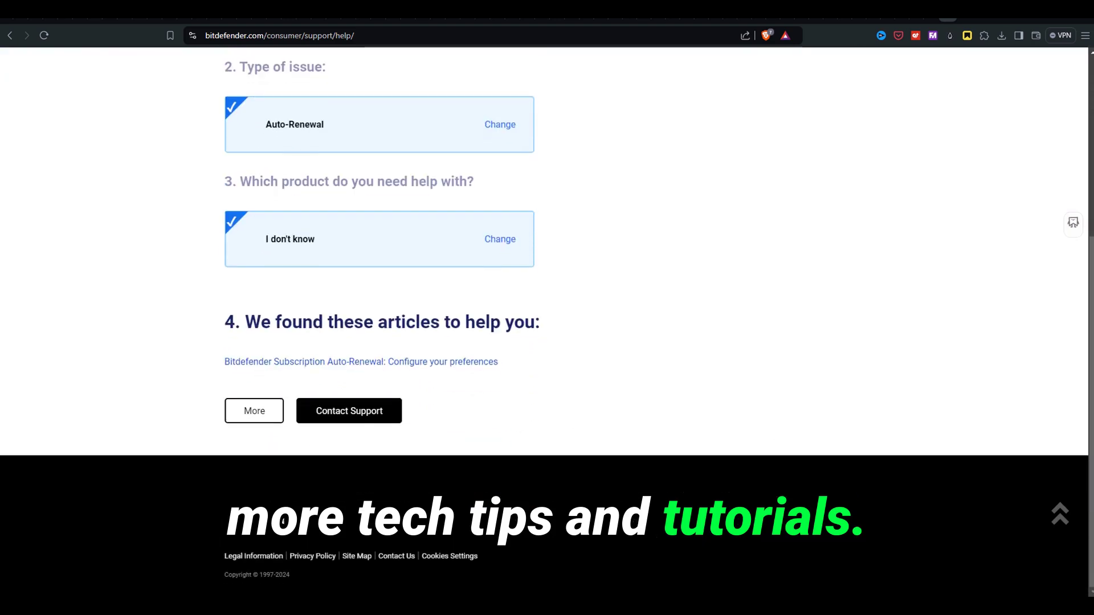
# Reach the support contact options and choose Send us an email
pyautogui.click(340, 417)
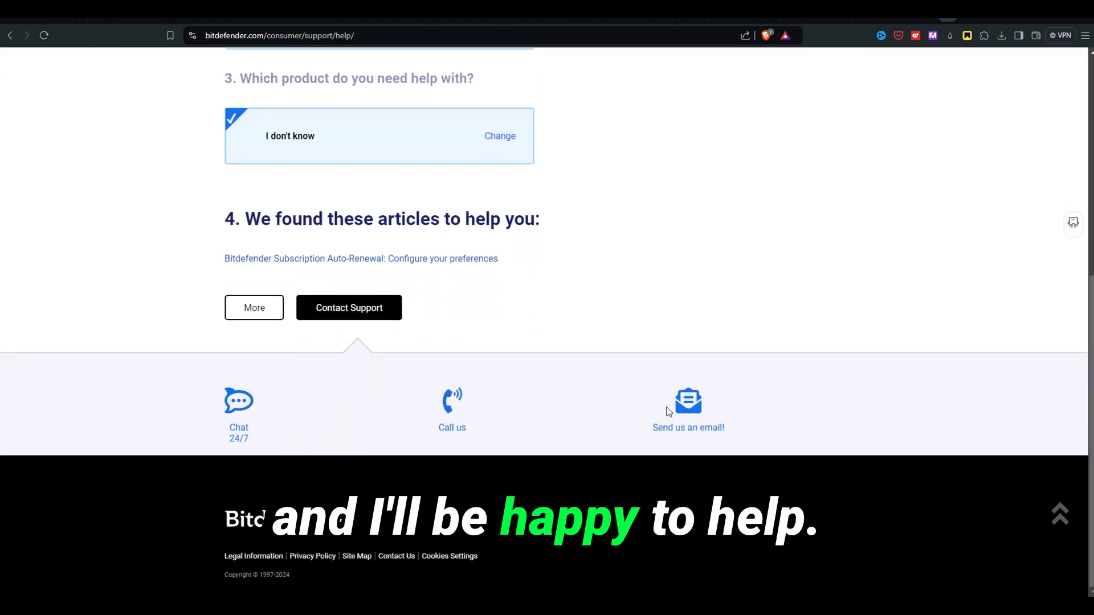
pyautogui.click(688, 409)
pyautogui.scroll(-4, 699, 413)
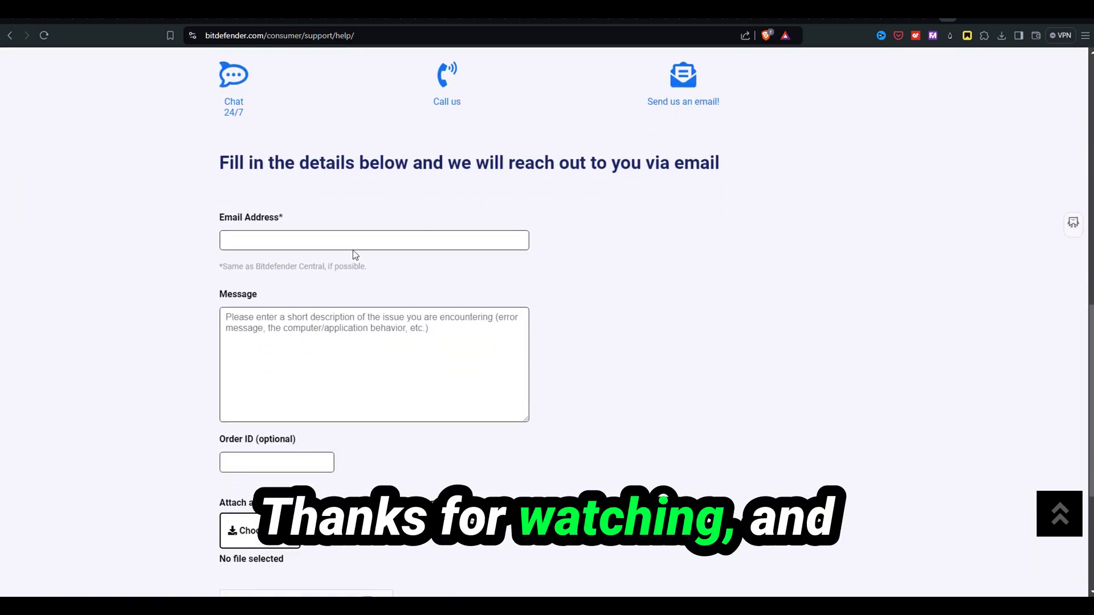
pyautogui.scroll(-1, 337, 469)
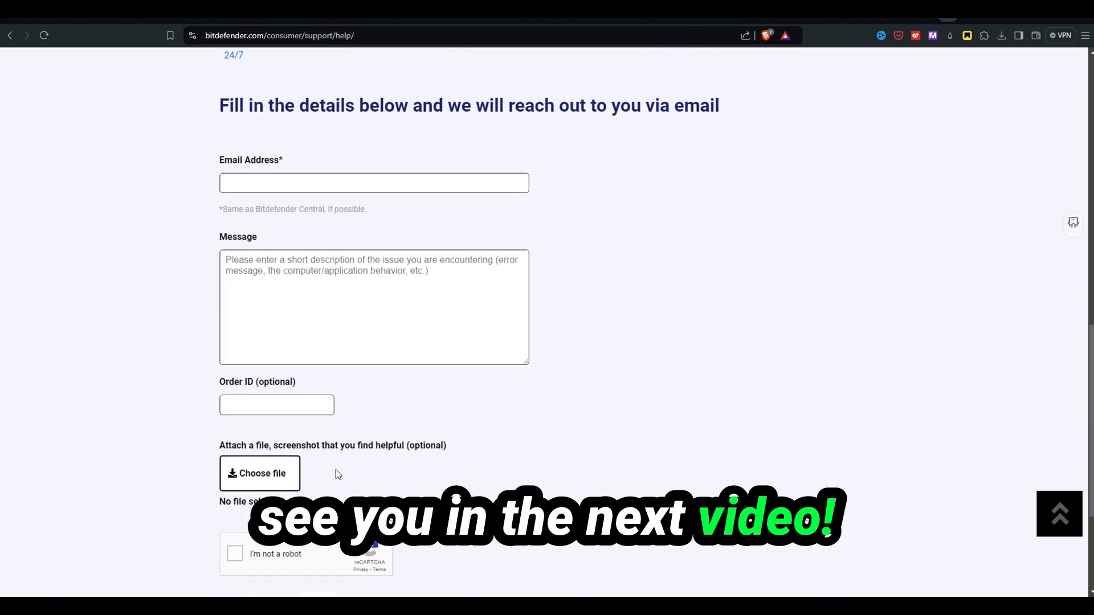